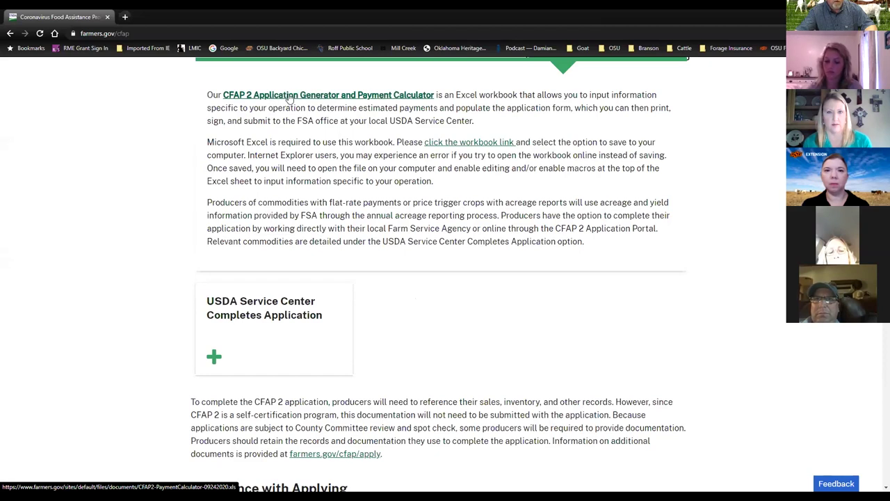
- Download the CFAP 2 Application Generator and Payment Calculator workbook and open it in Excel with its macros enabled
{"action": "left_click", "coordinate": [290, 98]}
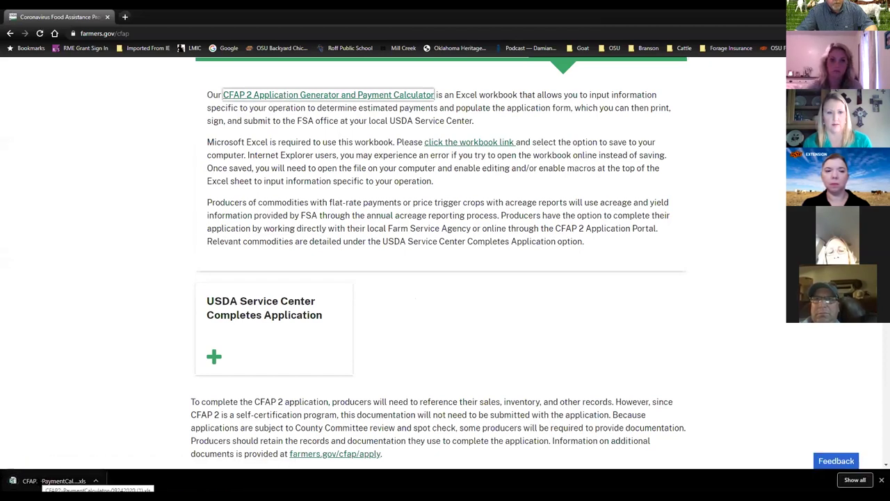
{"action": "left_click", "coordinate": [38, 482]}
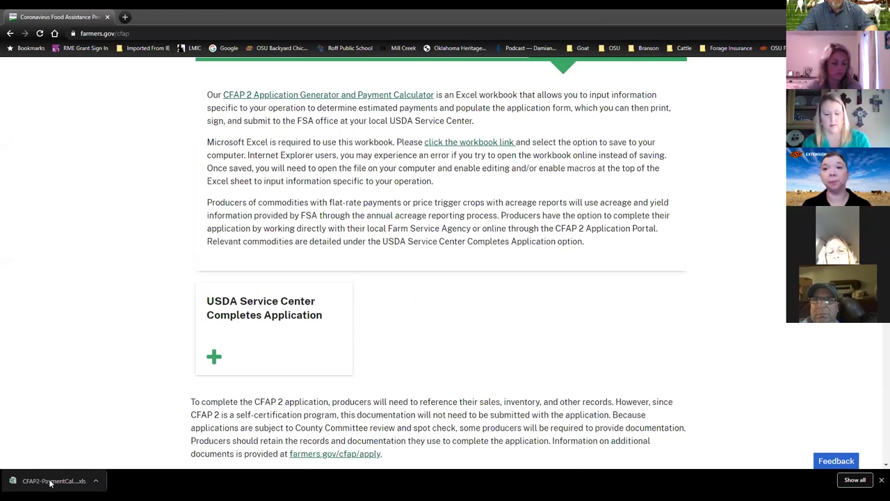
{"action": "left_click", "coordinate": [50, 481]}
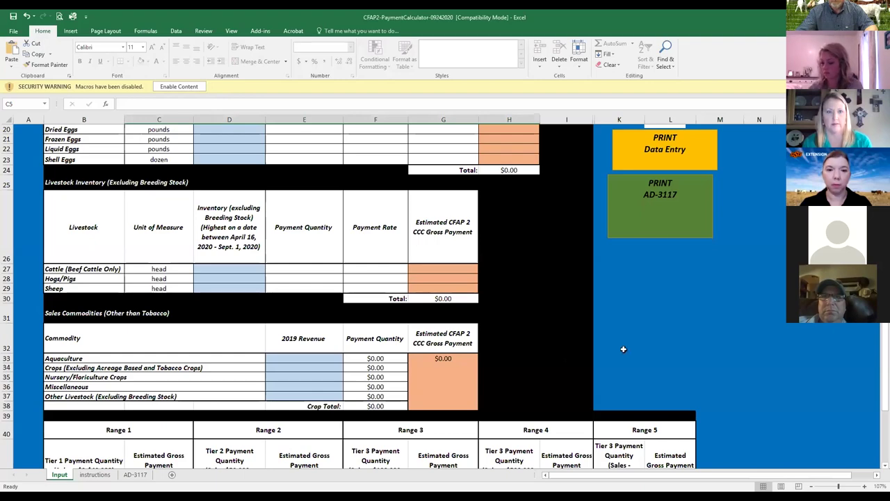
{"action": "scroll", "coordinate": [626, 344], "scroll_direction": "up", "scroll_amount": 8}
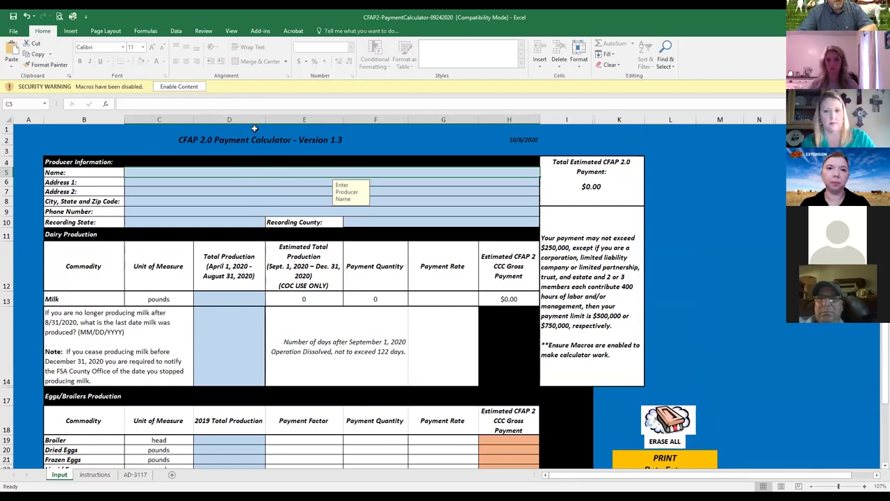
{"action": "left_click", "coordinate": [178, 87]}
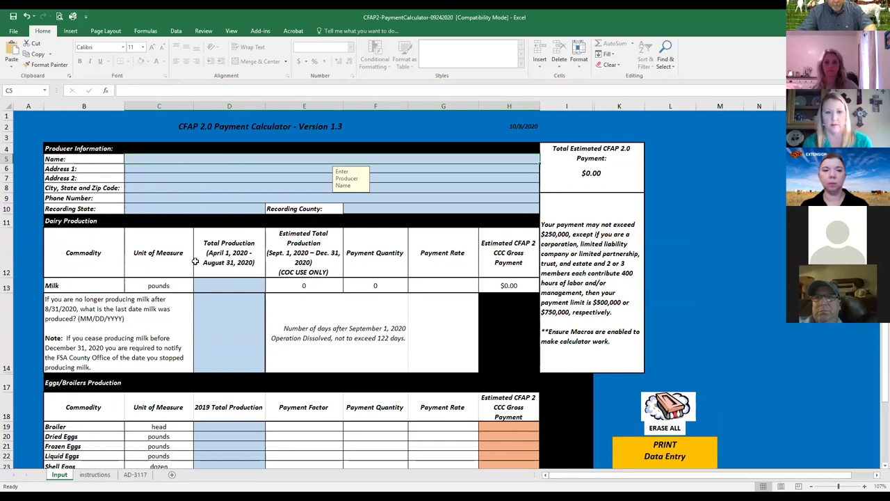
- Enter an inventory of 10 head for Sheep in the Livestock Inventory section of the Input sheet
{"action": "scroll", "coordinate": [227, 270], "scroll_direction": "down", "scroll_amount": 1}
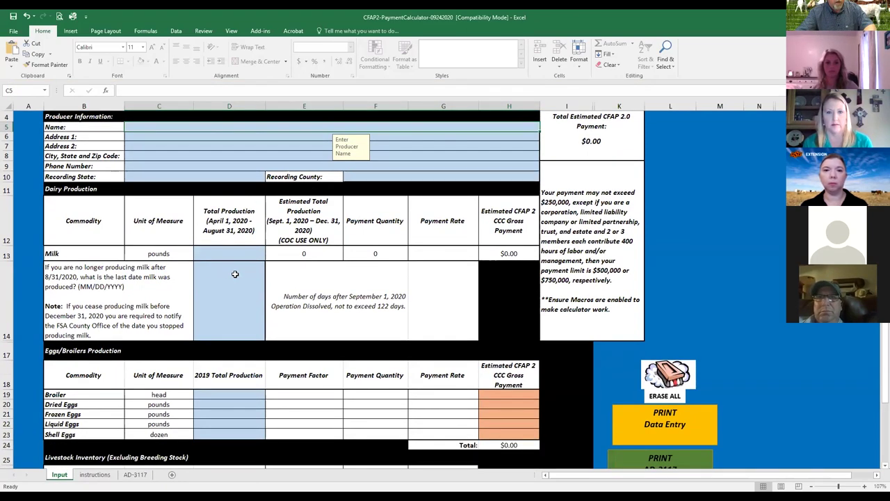
{"action": "scroll", "coordinate": [235, 274], "scroll_direction": "down", "scroll_amount": 1}
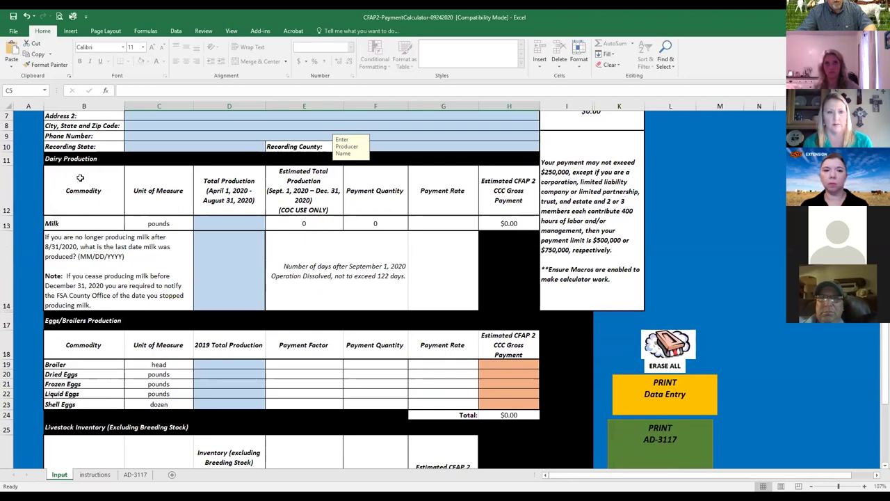
{"action": "scroll", "coordinate": [85, 178], "scroll_direction": "down", "scroll_amount": 3}
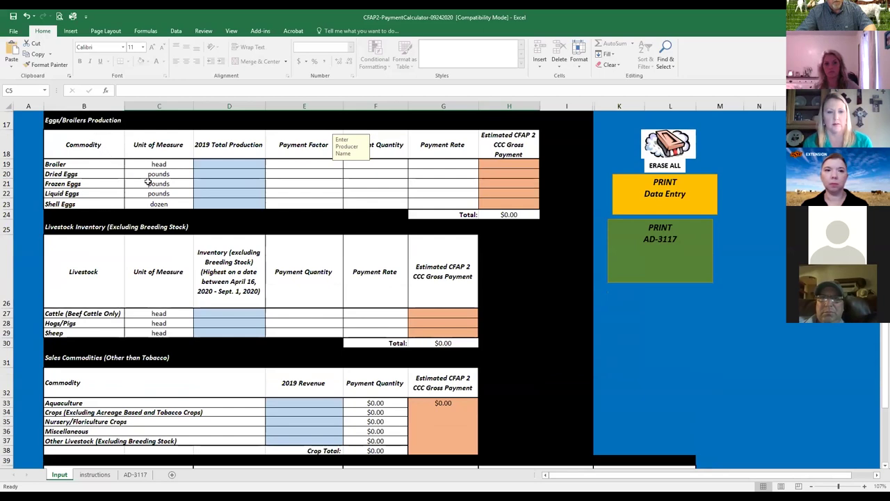
{"action": "scroll", "coordinate": [179, 226], "scroll_direction": "down", "scroll_amount": 1}
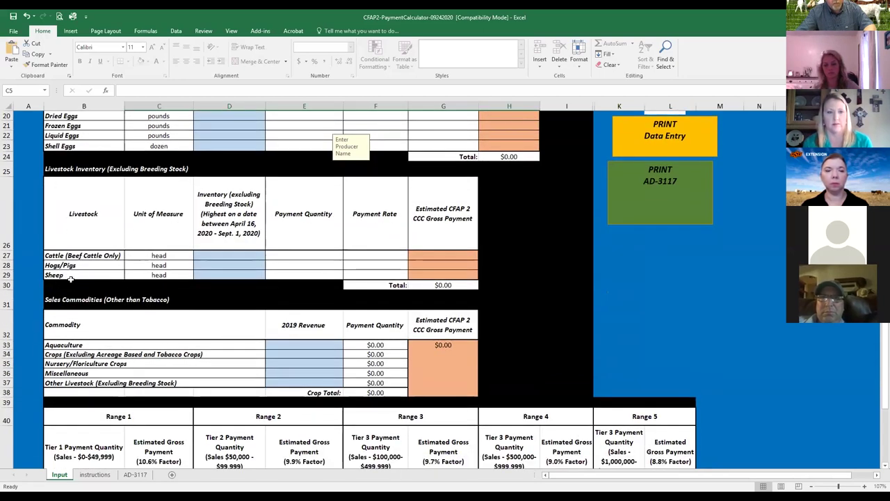
{"action": "left_click", "coordinate": [229, 275]}
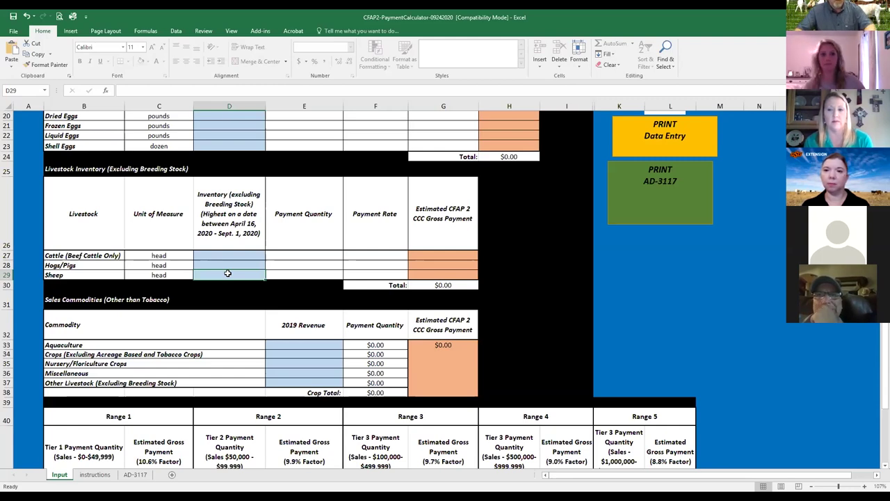
{"action": "type", "text": "10"}
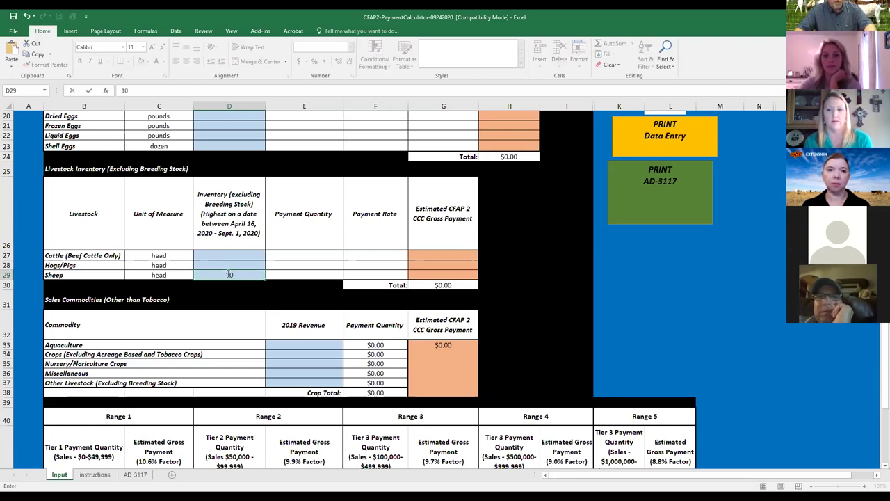
{"action": "key", "text": "Return"}
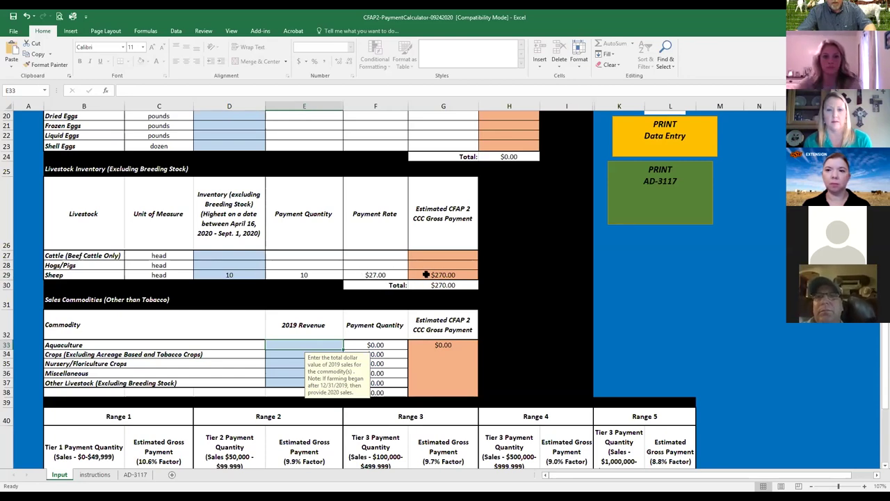
{"action": "left_click", "coordinate": [223, 274]}
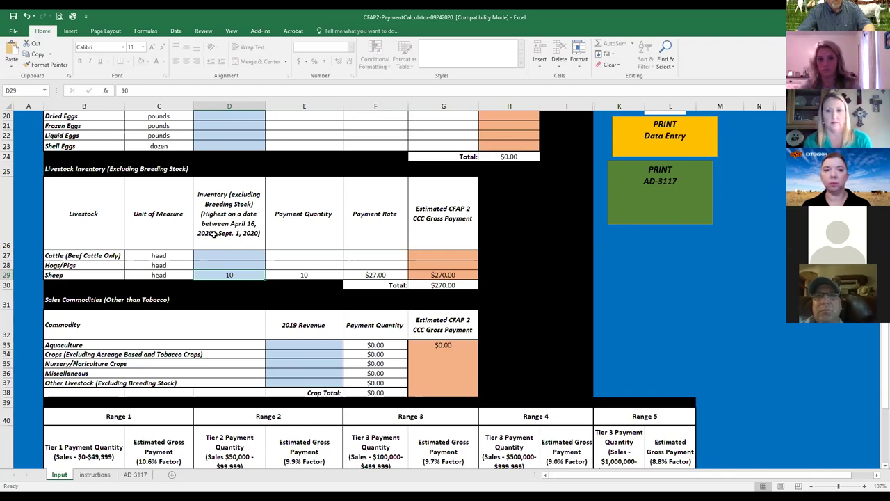
- Enter 10000 as the 2019 revenue for Other Livestock (Excluding Breeding Stock) in the Sales Commodities section
{"action": "scroll", "coordinate": [228, 263], "scroll_direction": "down", "scroll_amount": 1}
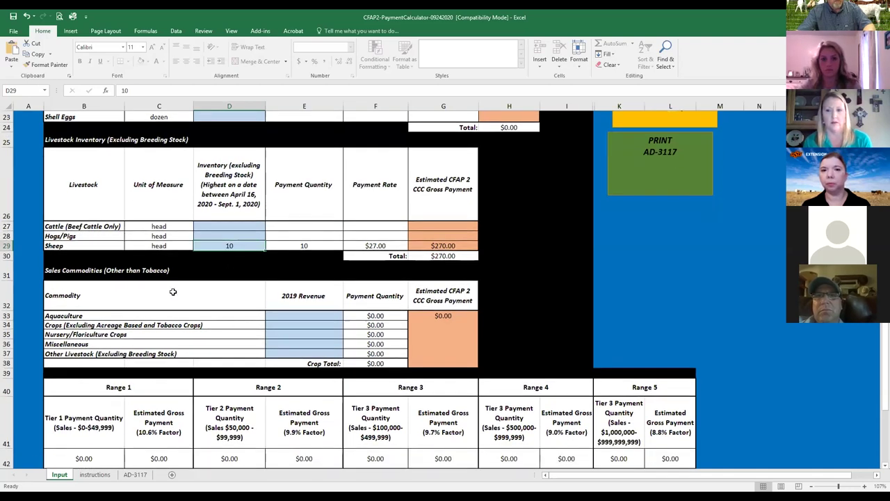
{"action": "scroll", "coordinate": [146, 318], "scroll_direction": "down", "scroll_amount": 1}
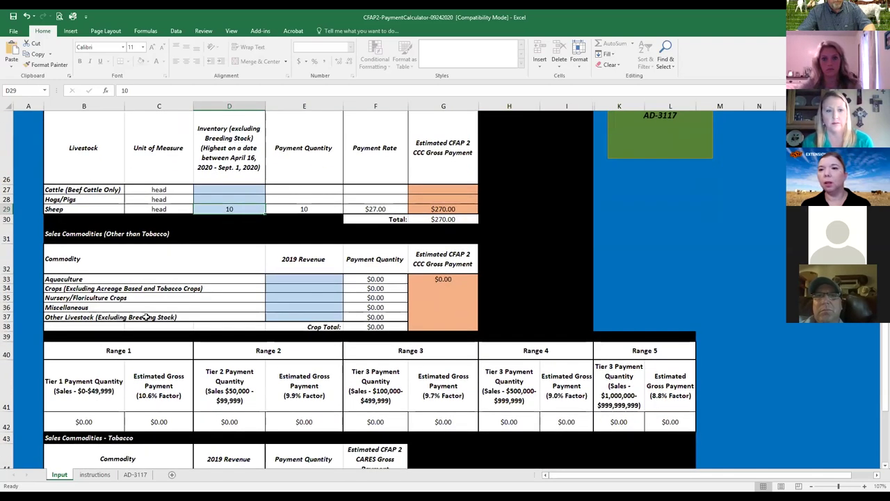
{"action": "scroll", "coordinate": [142, 306], "scroll_direction": "down", "scroll_amount": 1}
{"action": "scroll", "coordinate": [164, 297], "scroll_direction": "up", "scroll_amount": 2}
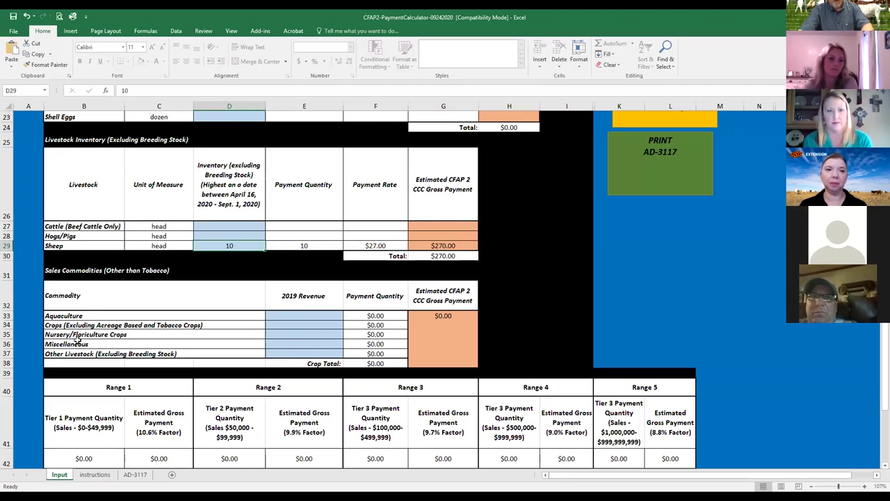
{"action": "scroll", "coordinate": [130, 330], "scroll_direction": "down", "scroll_amount": 1}
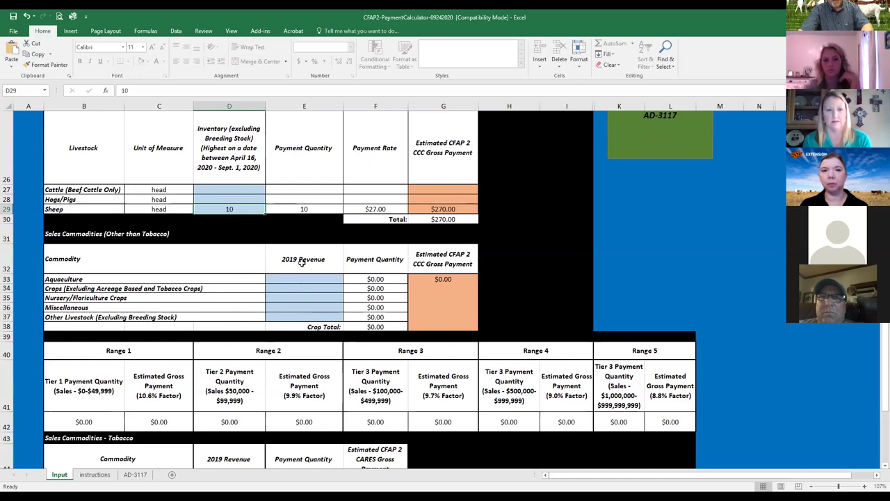
{"action": "left_click", "coordinate": [301, 318]}
{"action": "type", "text": "10000"}
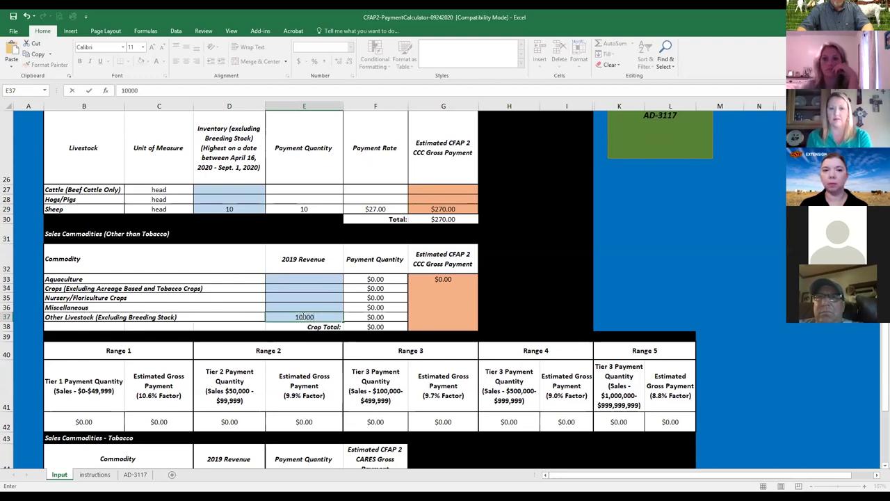
{"action": "key", "text": "Return"}
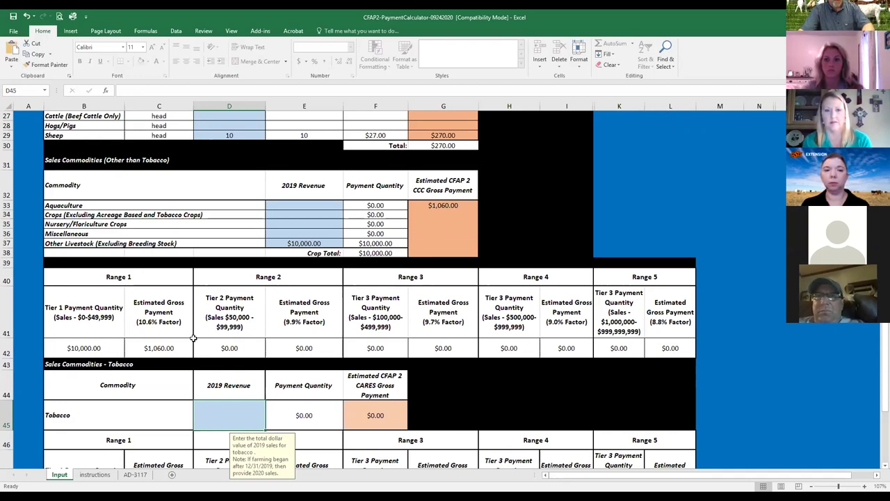
- Review the sales commodity payment ranges, the tobacco sales section and the commodity entry cells for acreage-based crops
{"action": "scroll", "coordinate": [193, 338], "scroll_direction": "up", "scroll_amount": 1}
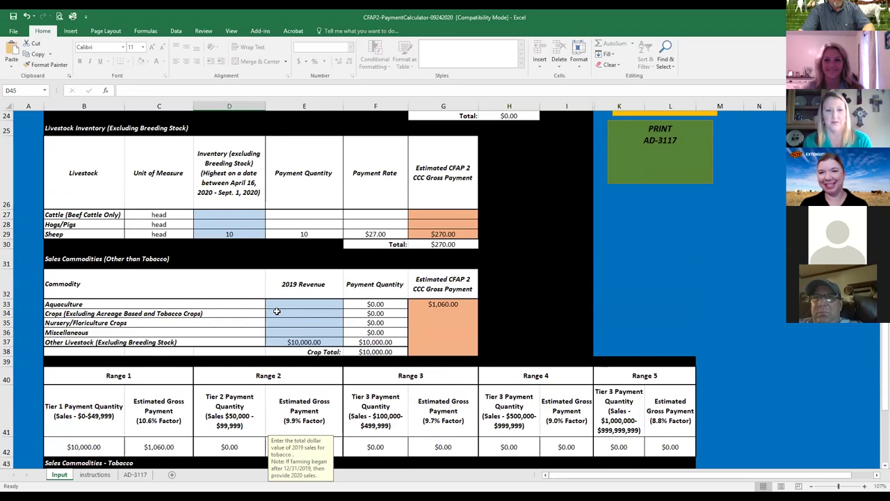
{"action": "scroll", "coordinate": [277, 312], "scroll_direction": "down", "scroll_amount": 1}
{"action": "scroll", "coordinate": [276, 312], "scroll_direction": "up", "scroll_amount": 1}
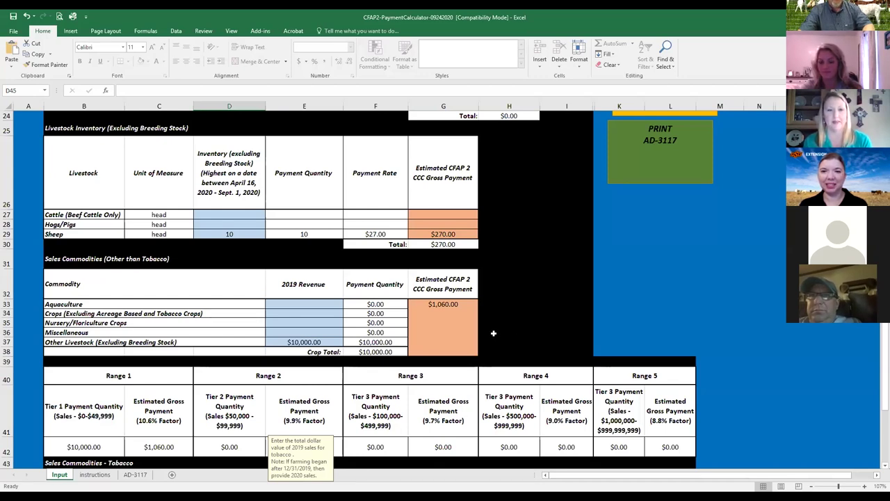
{"action": "scroll", "coordinate": [331, 325], "scroll_direction": "down", "scroll_amount": 4}
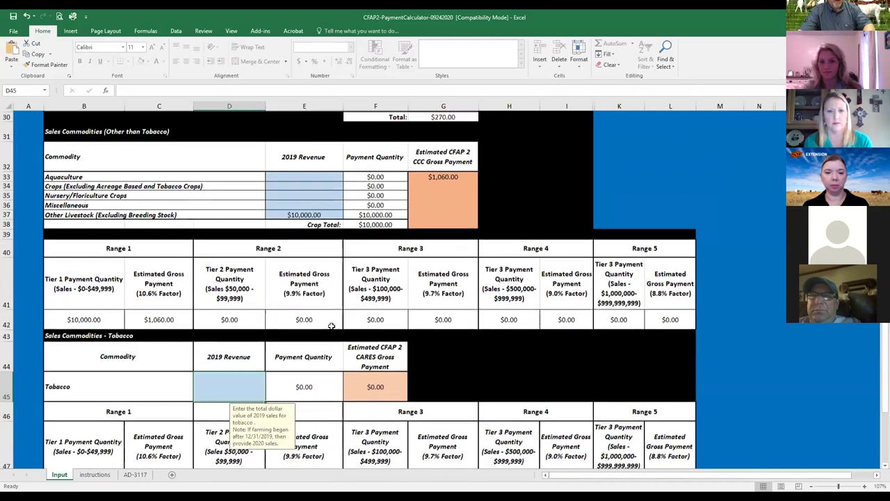
{"action": "scroll", "coordinate": [139, 335], "scroll_direction": "down", "scroll_amount": 2}
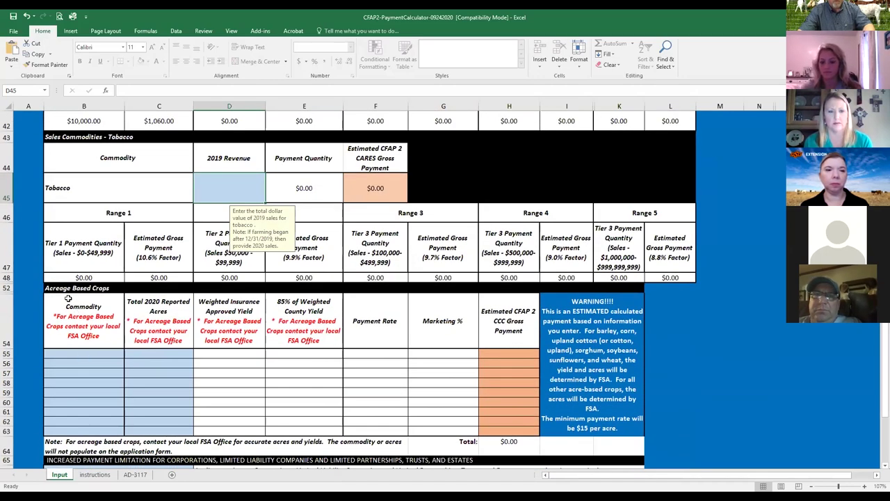
{"action": "left_click", "coordinate": [114, 356]}
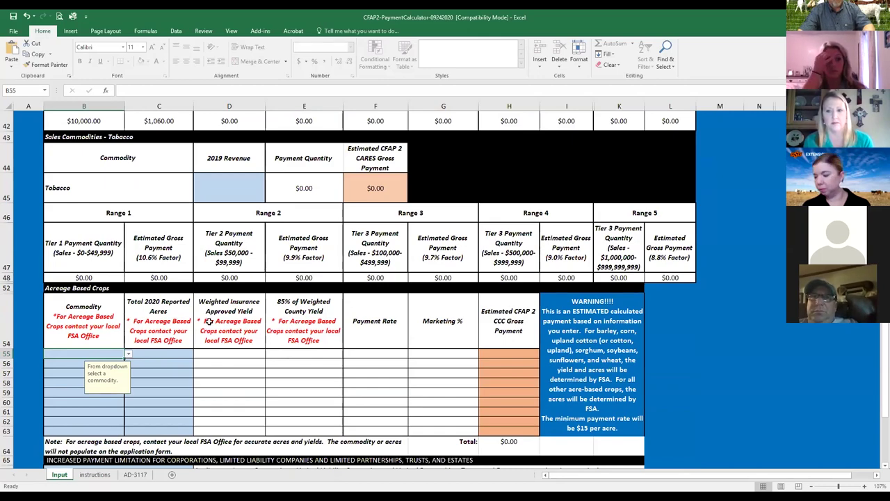
{"action": "scroll", "coordinate": [216, 347], "scroll_direction": "up", "scroll_amount": 3}
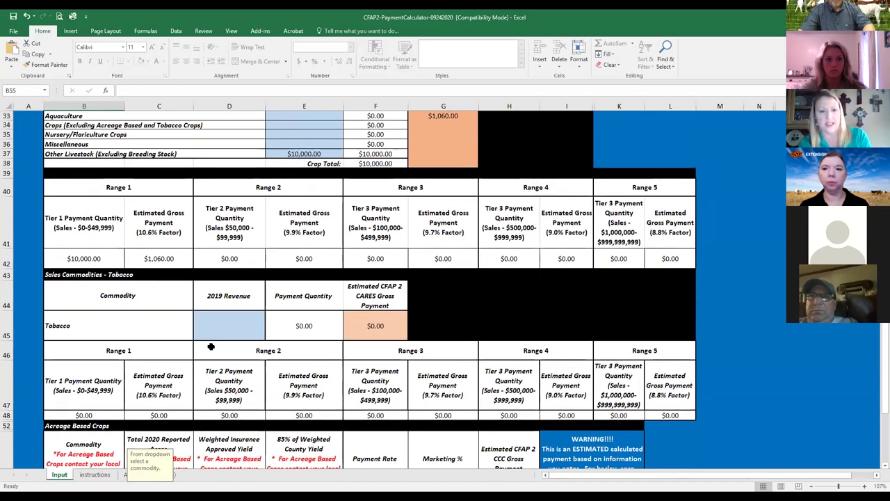
{"action": "scroll", "coordinate": [211, 346], "scroll_direction": "down", "scroll_amount": 1}
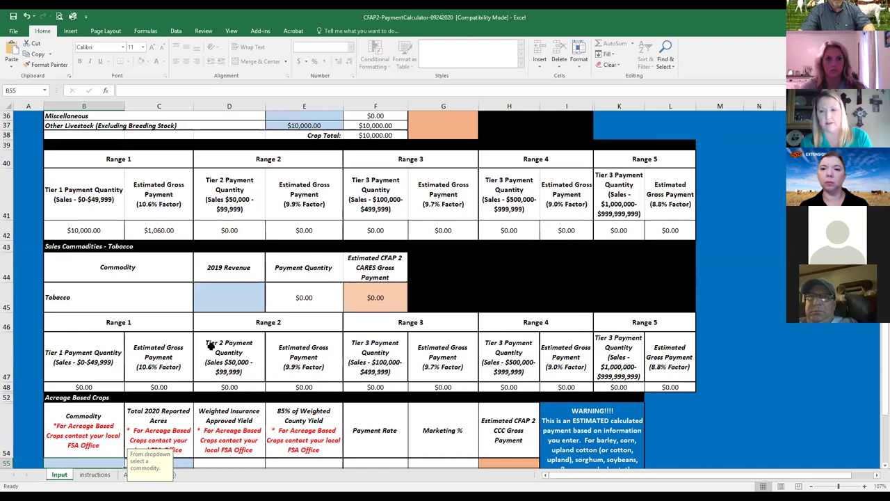
{"action": "scroll", "coordinate": [210, 346], "scroll_direction": "down", "scroll_amount": 1}
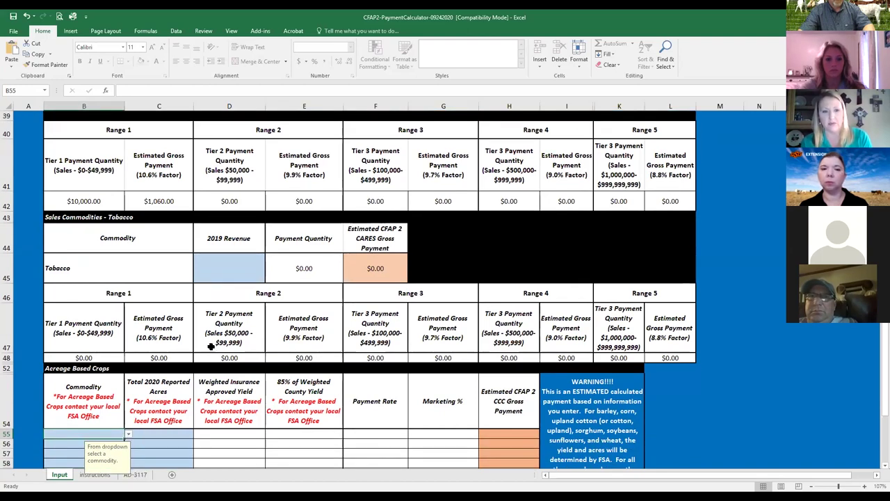